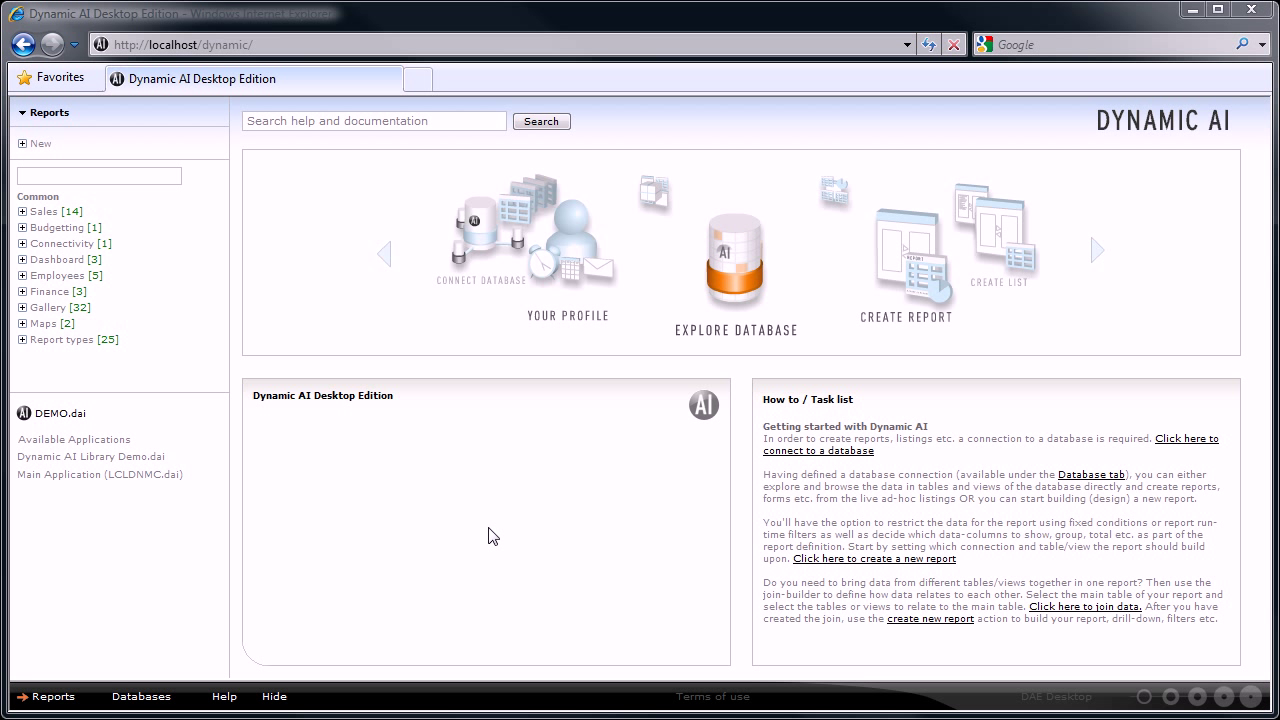
Open the Employees table of the Demo database and sort it by First Name from A to Z
{"action": "left_click", "coordinate": [141, 696]}
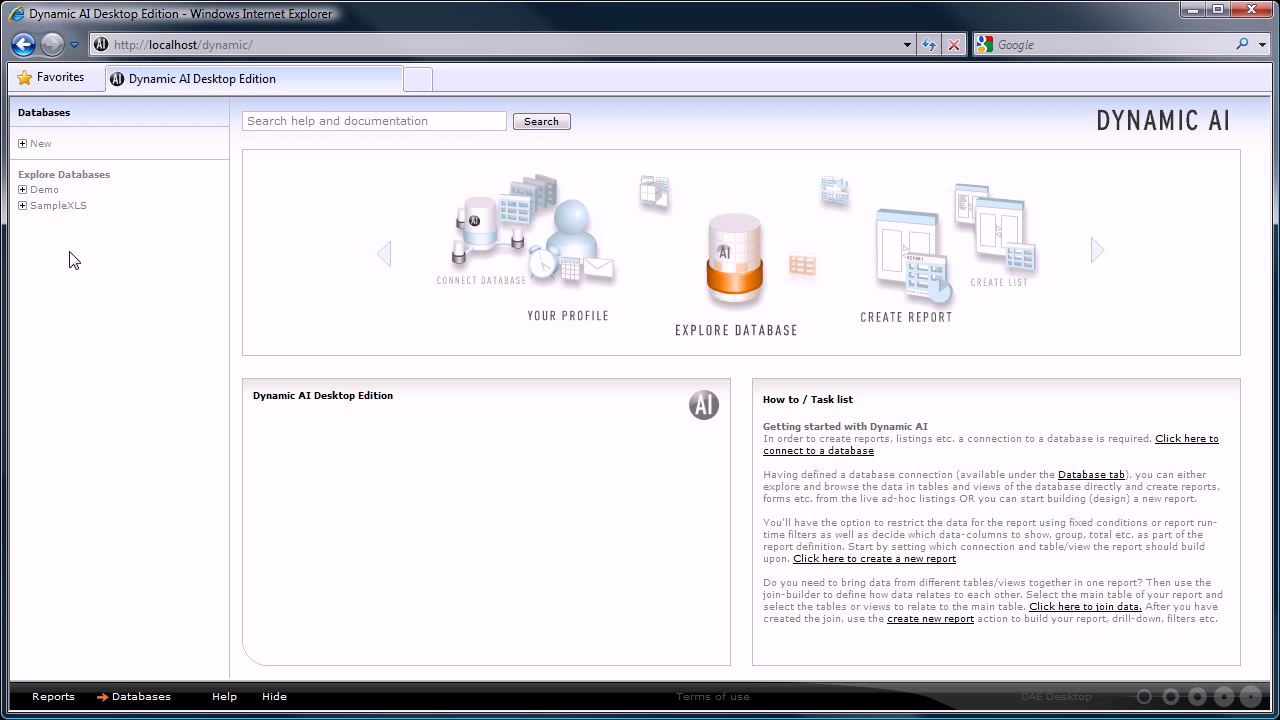
{"action": "left_click", "coordinate": [40, 190]}
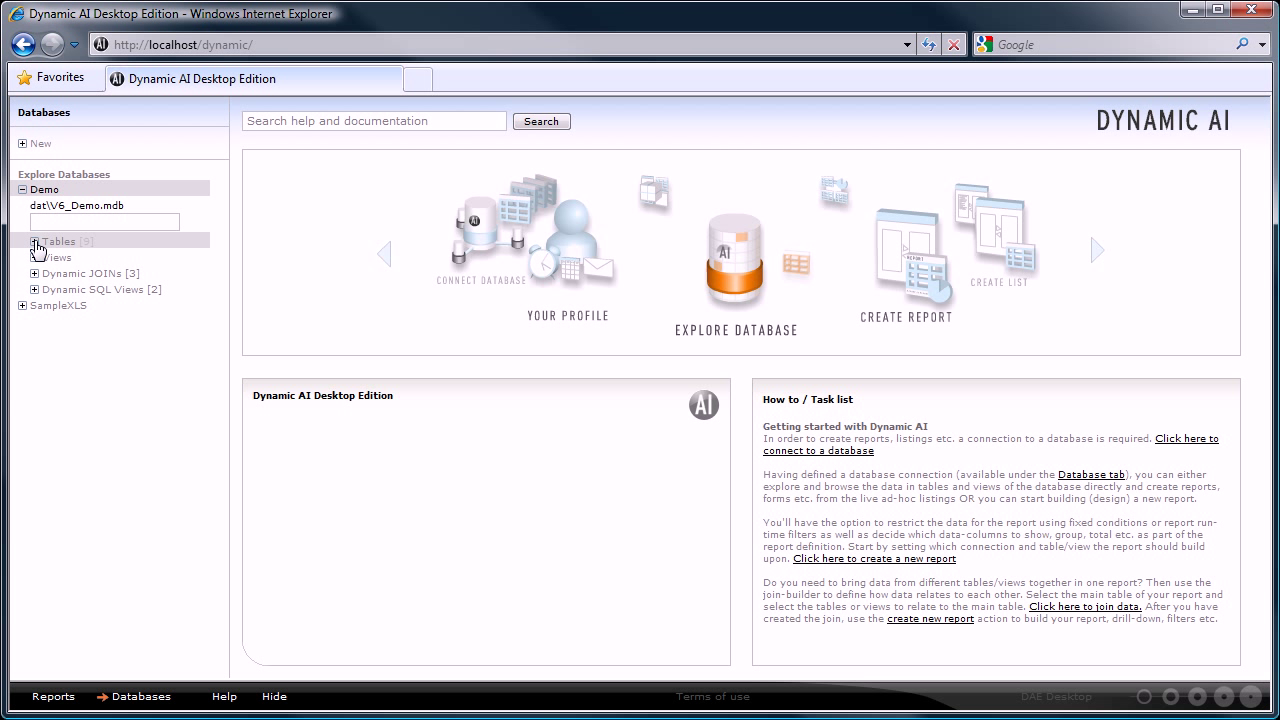
{"action": "left_click", "coordinate": [34, 242]}
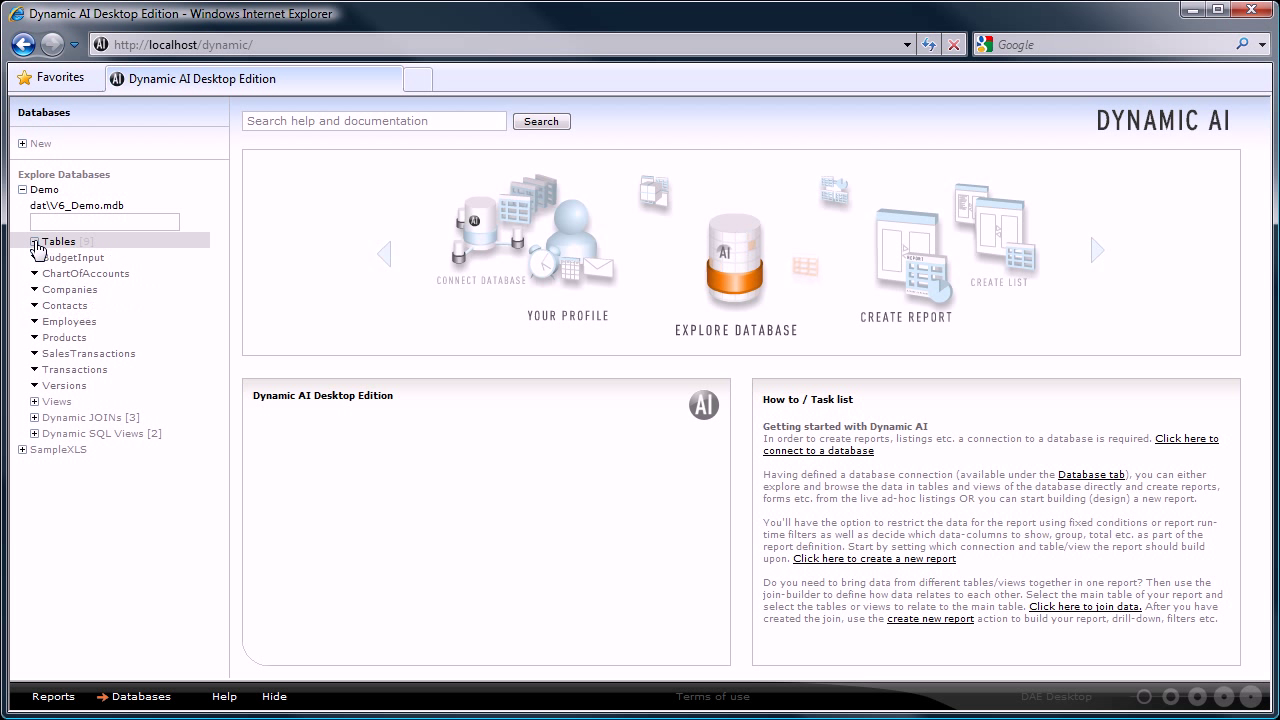
{"action": "left_click", "coordinate": [85, 324]}
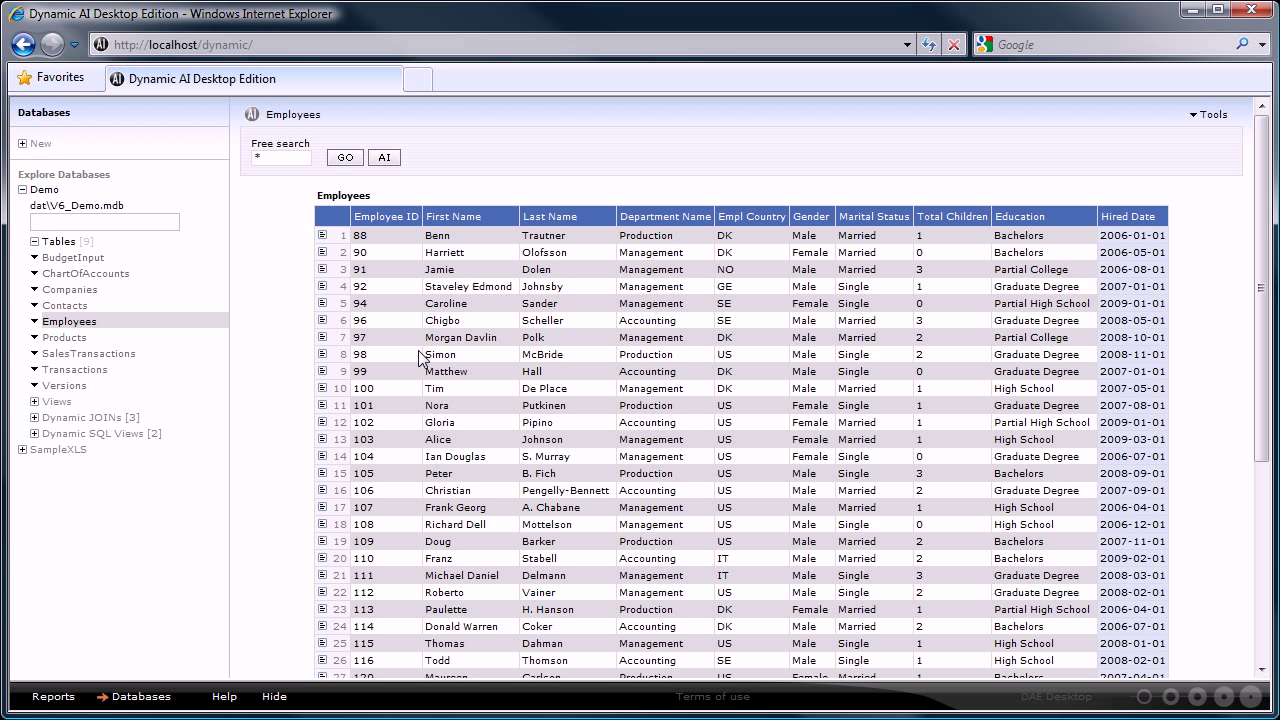
{"action": "left_click", "coordinate": [455, 220]}
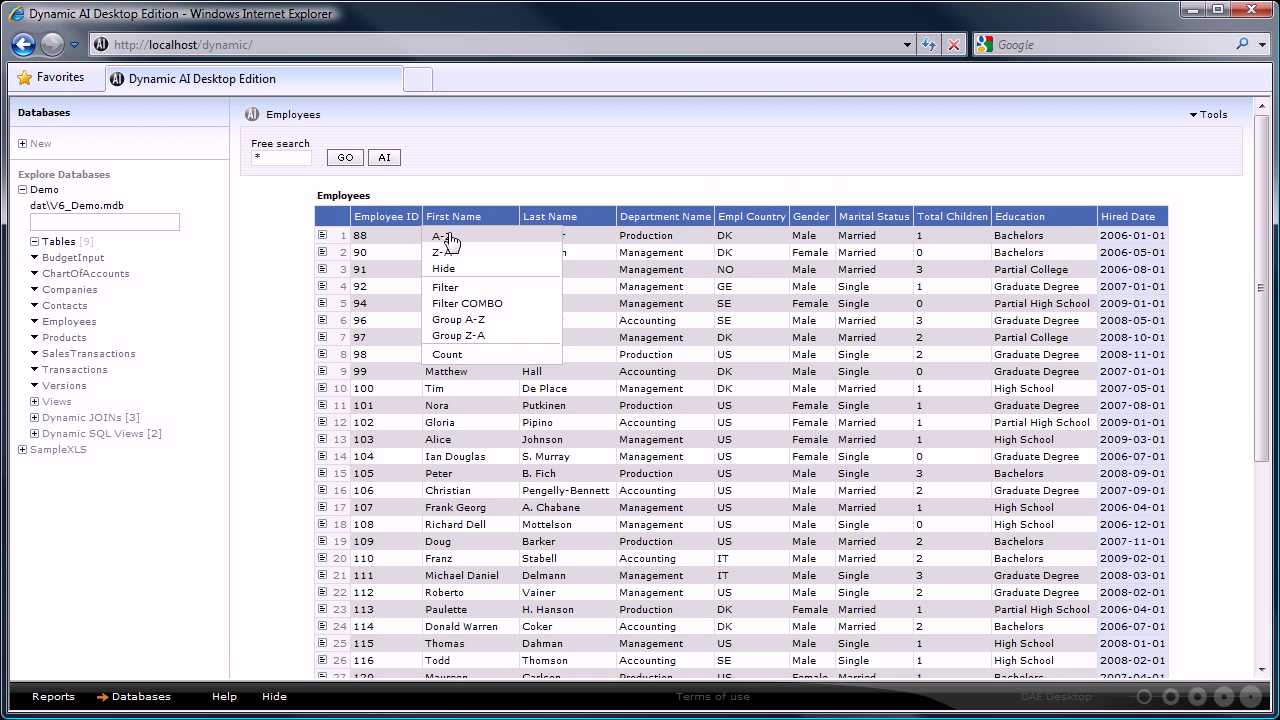
{"action": "left_click", "coordinate": [448, 237]}
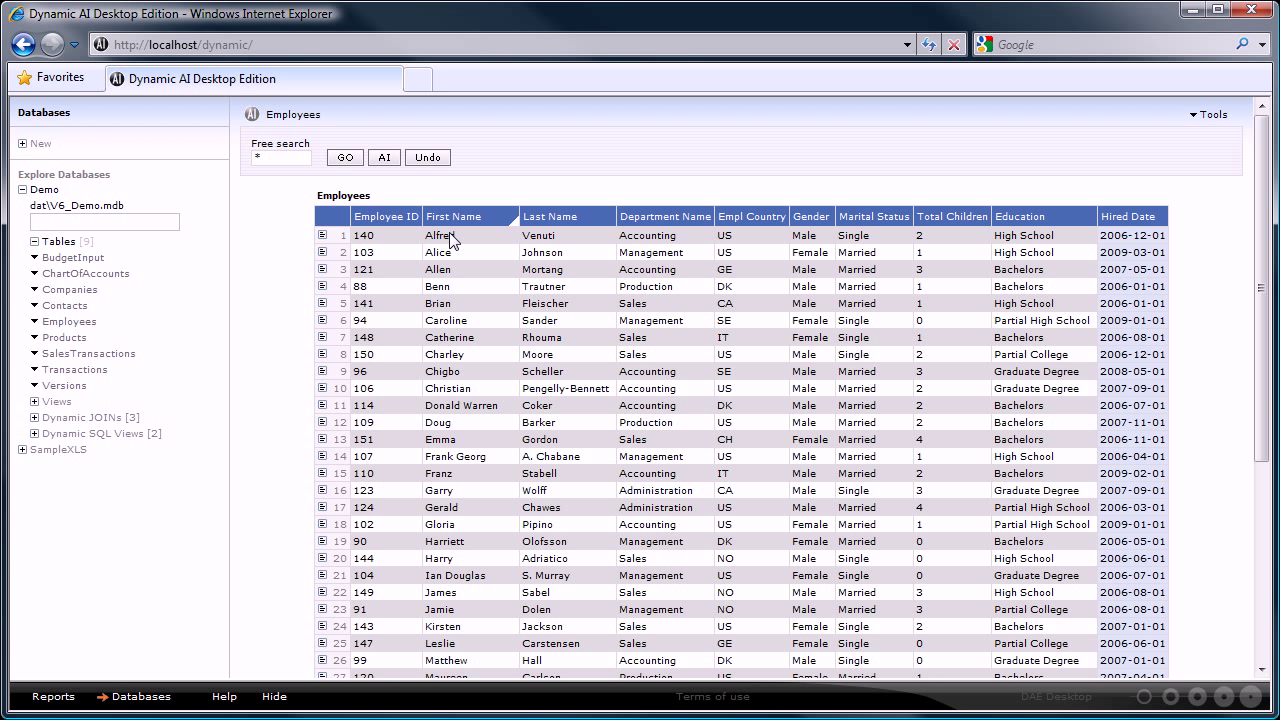
Add a combo filter on Department Name, restrict the list to Accounting, and undo the filter
{"action": "left_click", "coordinate": [643, 221]}
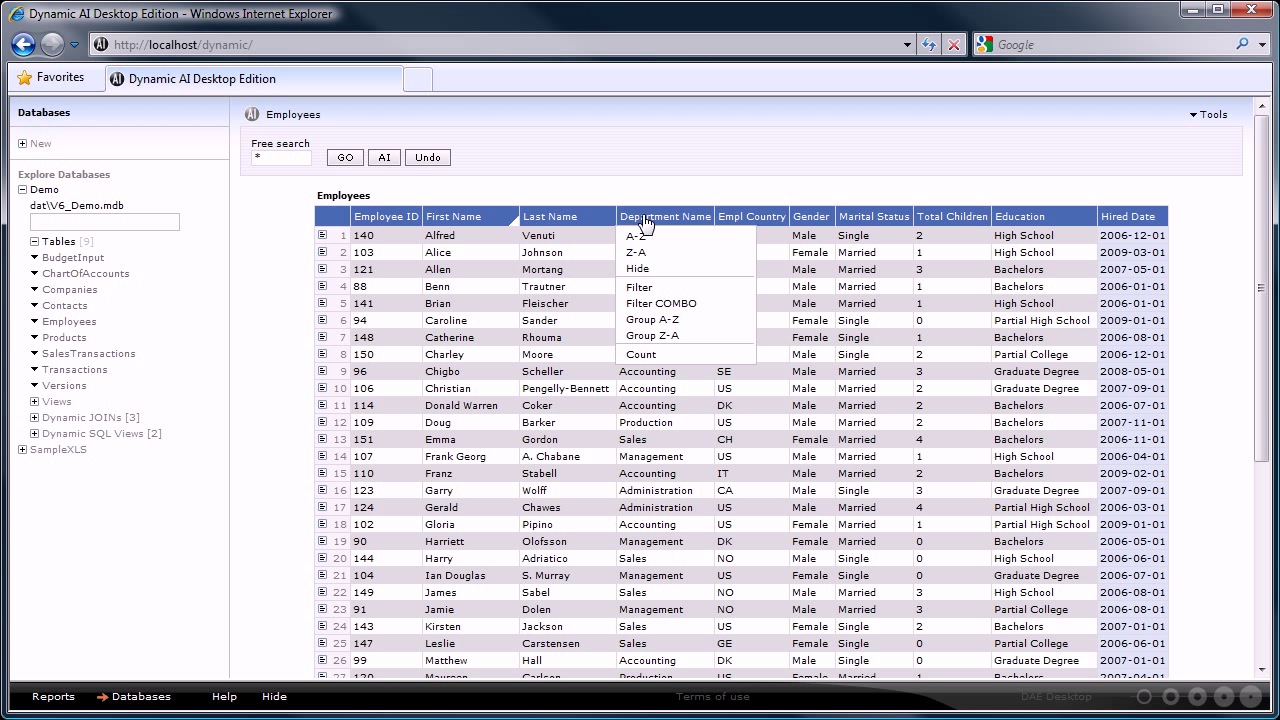
{"action": "left_click", "coordinate": [660, 305]}
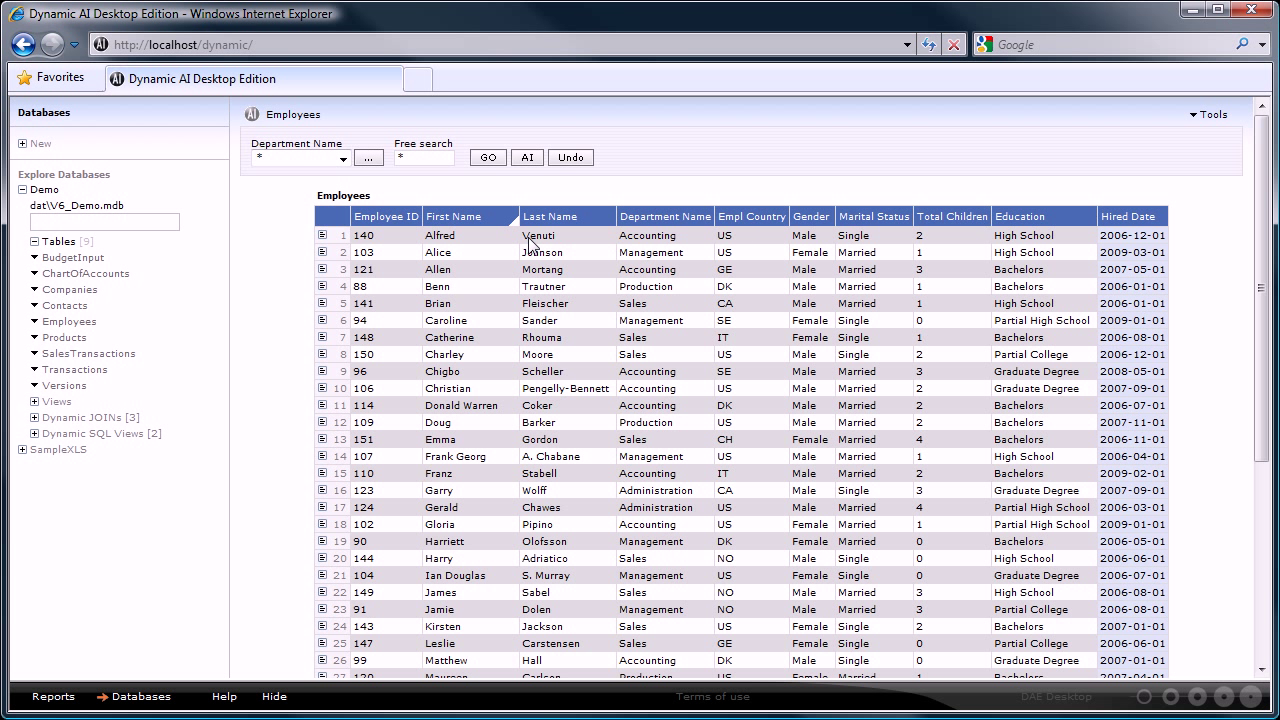
{"action": "left_click", "coordinate": [343, 160]}
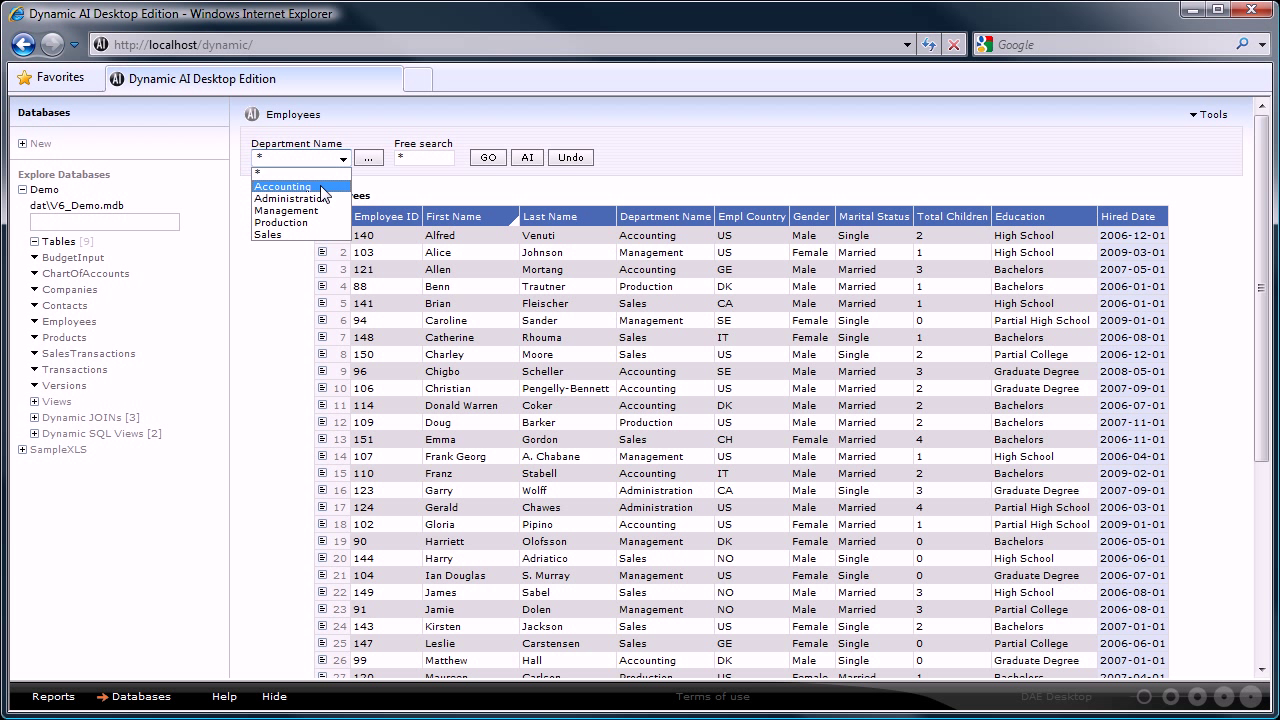
{"action": "left_click", "coordinate": [300, 187]}
{"action": "left_click", "coordinate": [488, 160]}
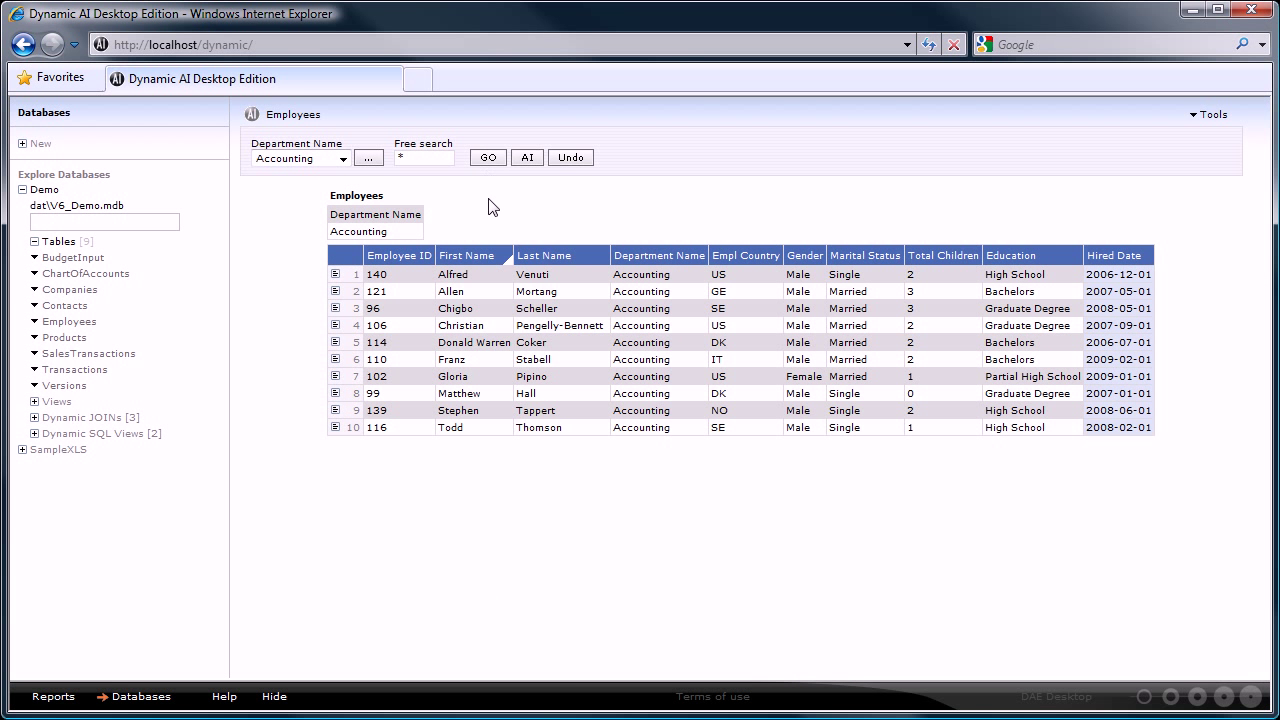
{"action": "left_click", "coordinate": [573, 158]}
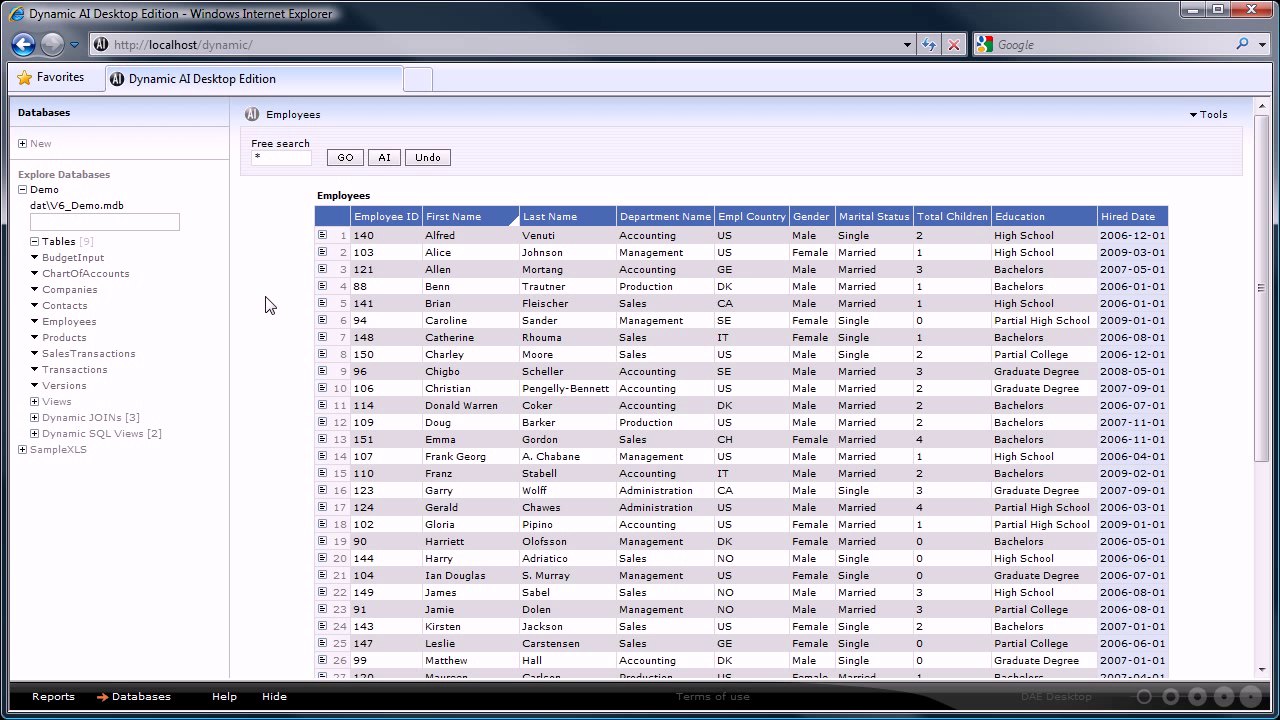
Generate the AI analysis of the Employees table and drill down to employees with High School education
{"action": "left_click", "coordinate": [385, 160]}
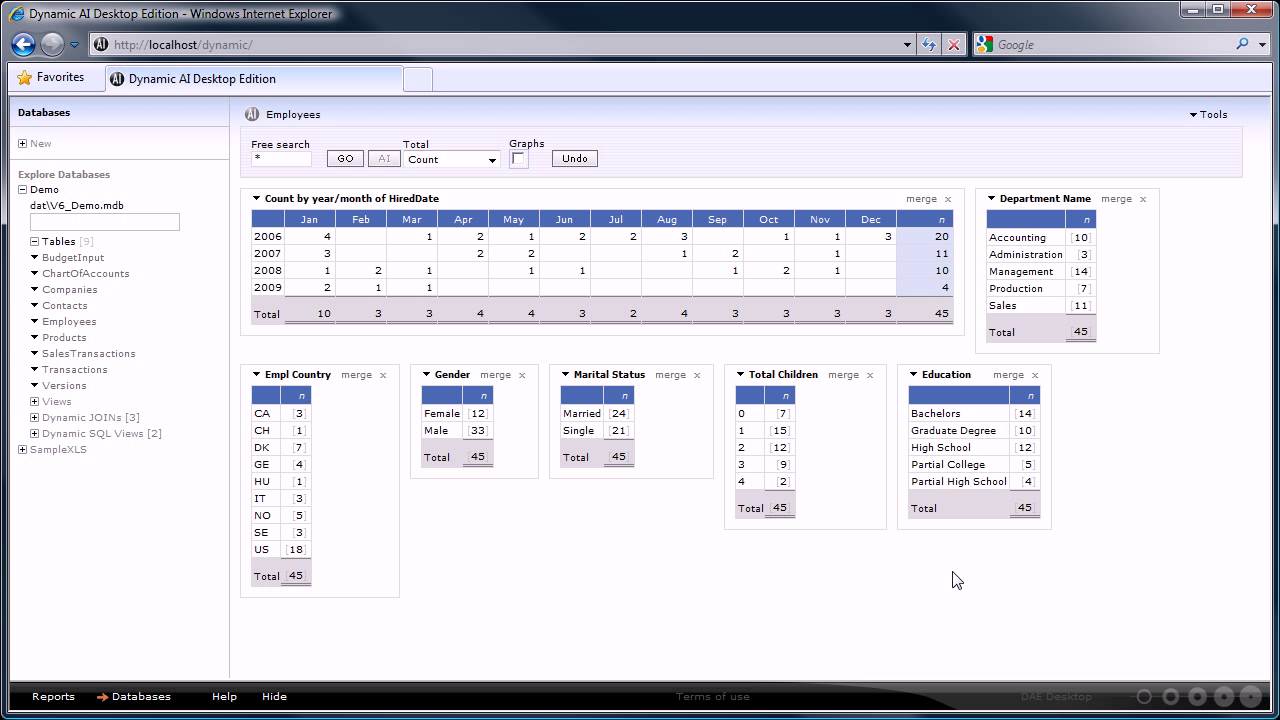
{"action": "left_click", "coordinate": [934, 450]}
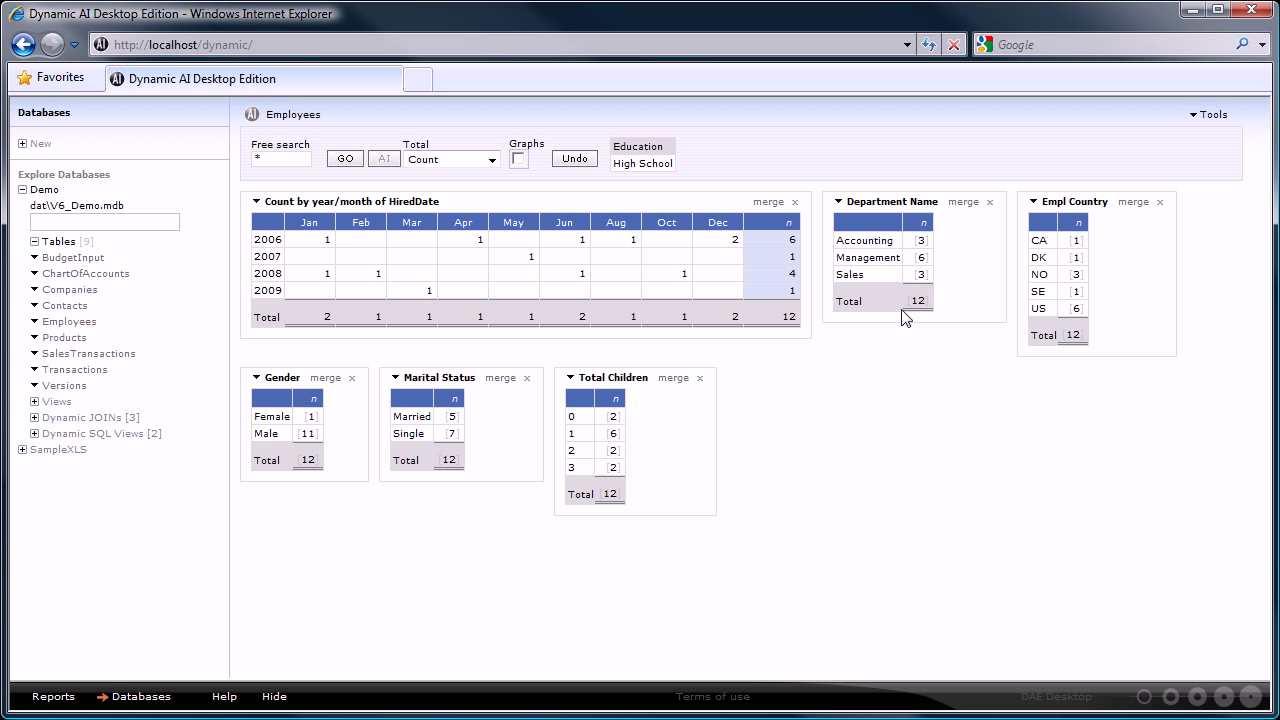
List the High School employees in Management and in Sales, and reset the analysis to all employees
{"action": "left_click", "coordinate": [921, 263]}
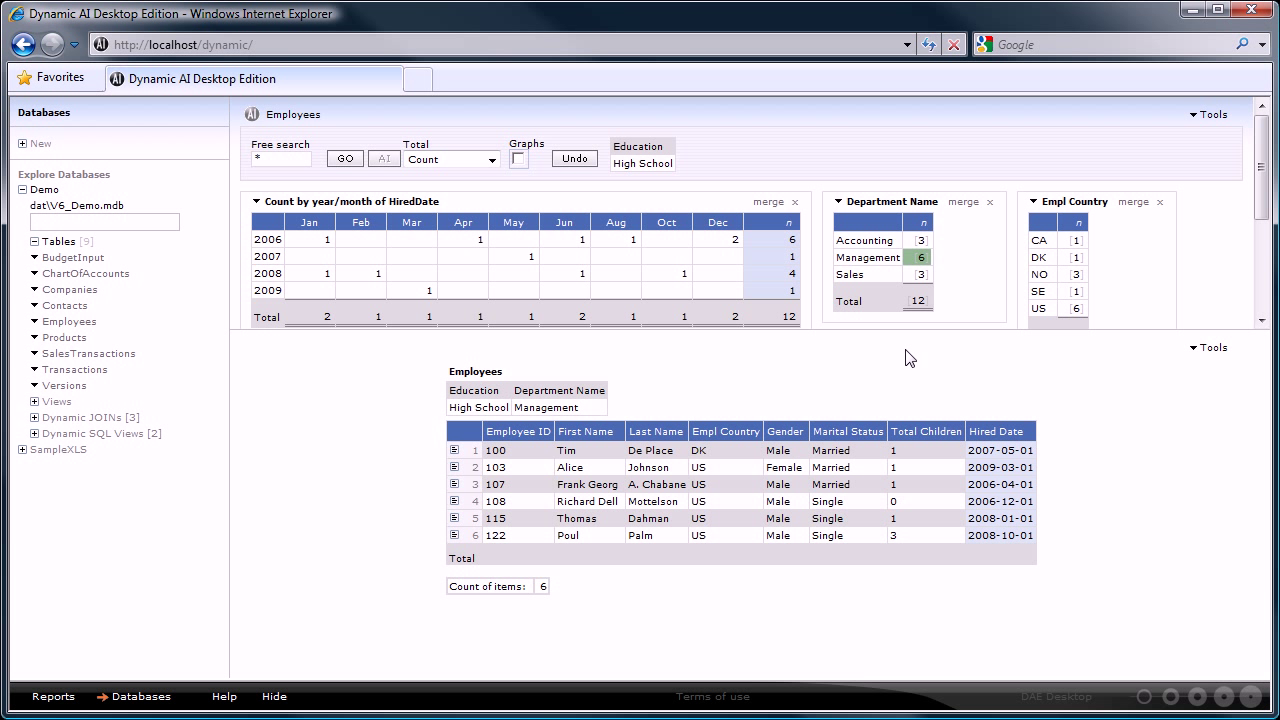
{"action": "left_click", "coordinate": [921, 275]}
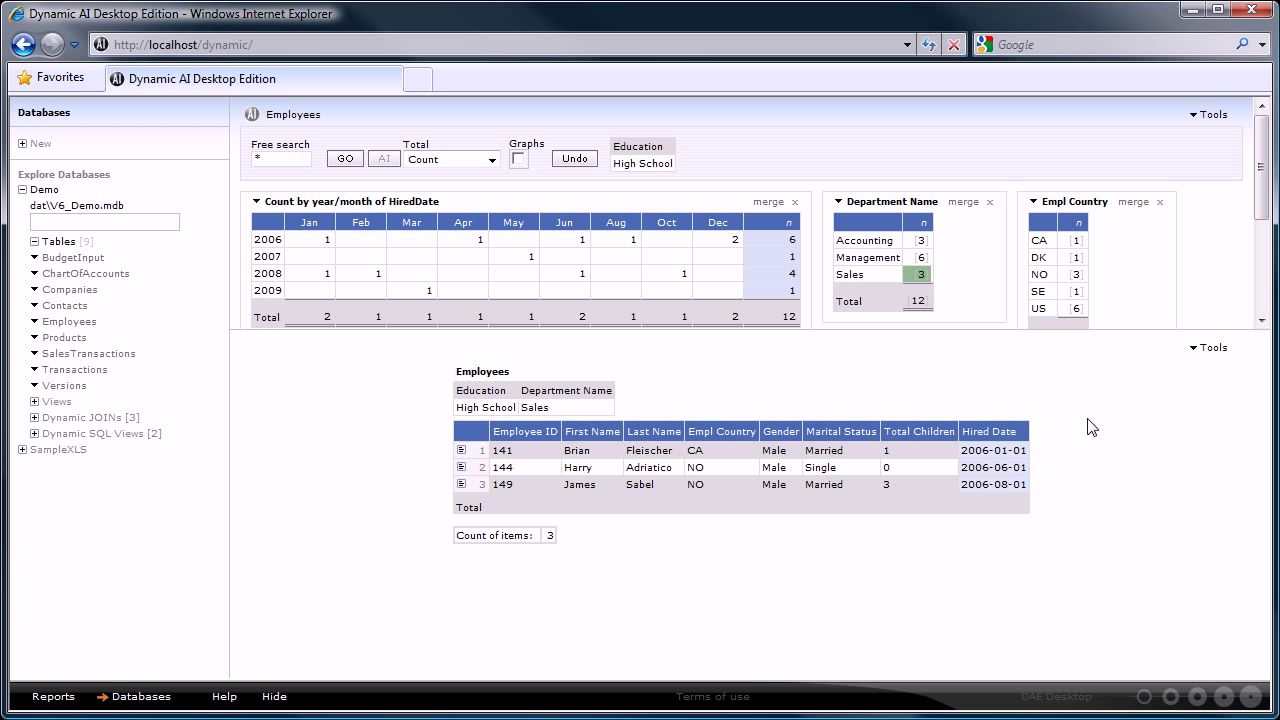
{"action": "left_click", "coordinate": [346, 158]}
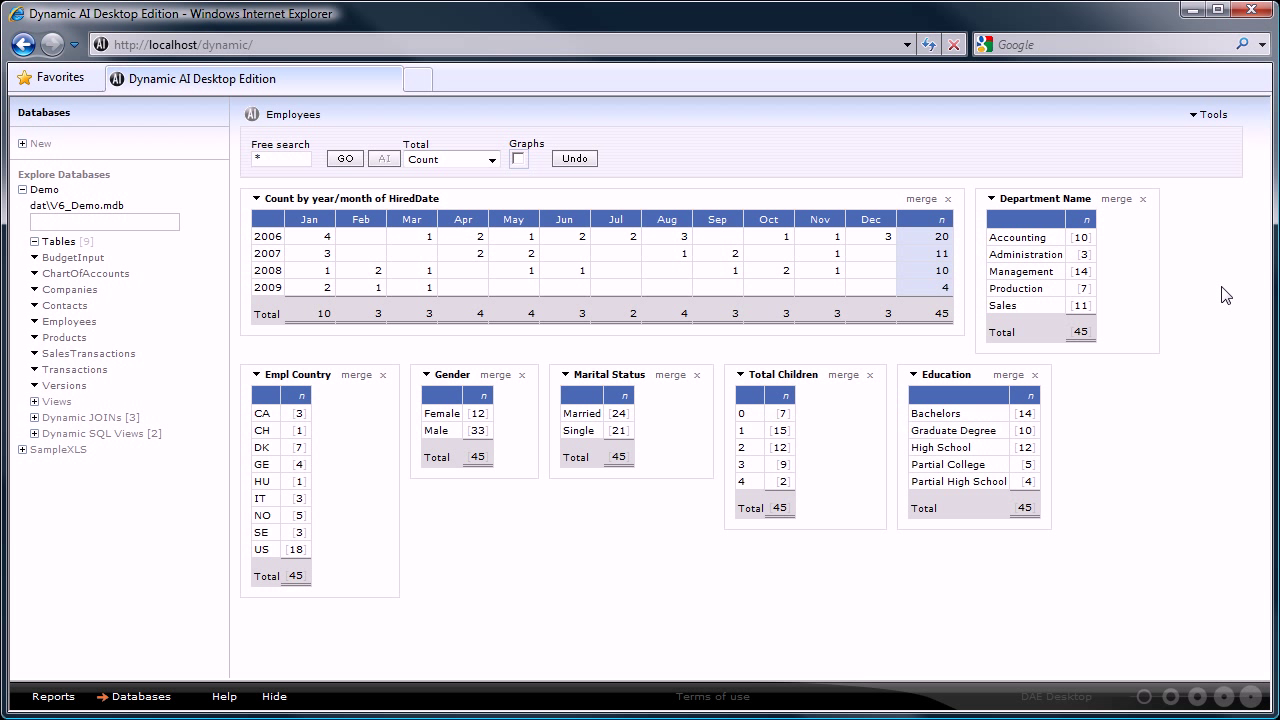
Merge the Department Name table into Empl Country as a cross table, and list the employees from IT
{"action": "left_click_drag", "start_coordinate": [1118, 198], "coordinate": [363, 428]}
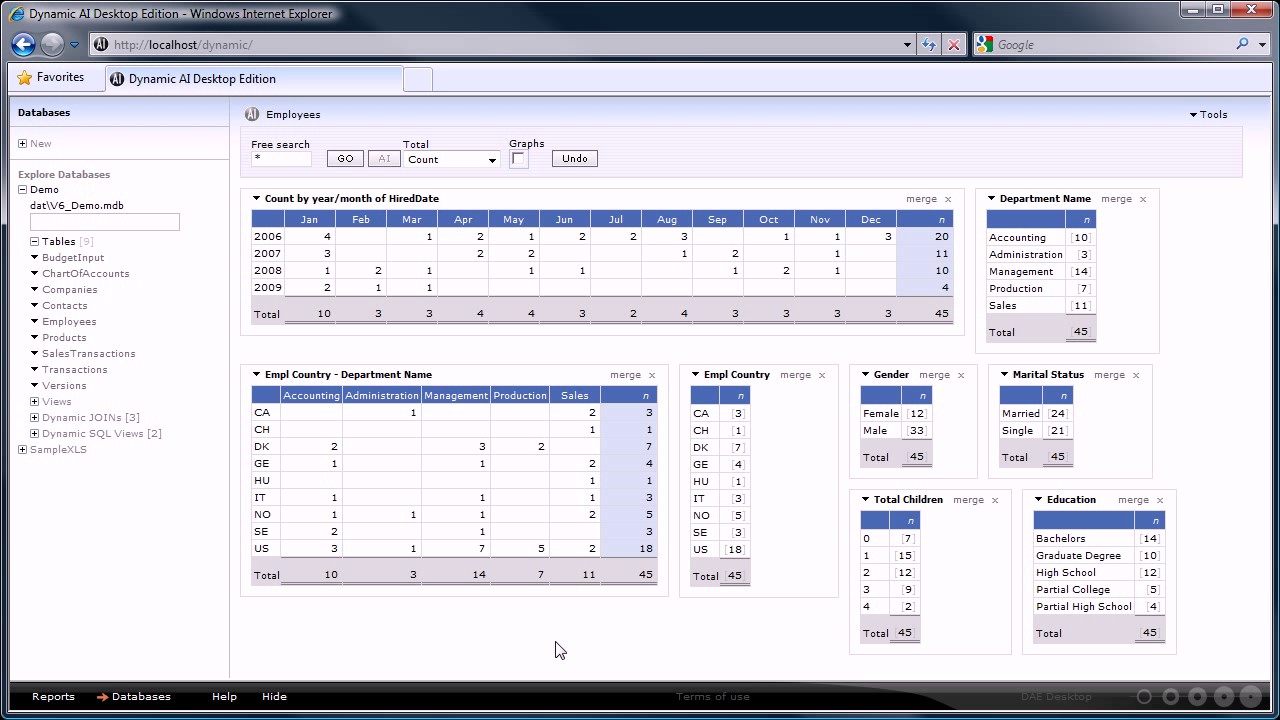
{"action": "left_click", "coordinate": [648, 499]}
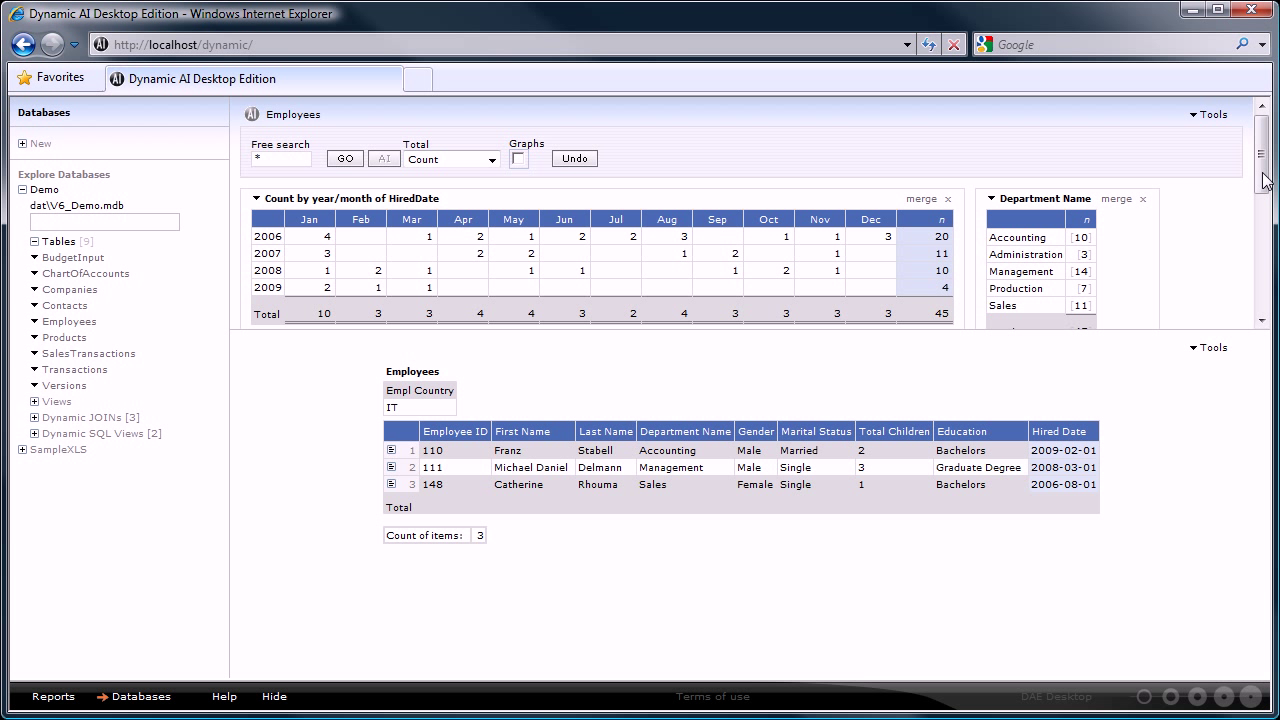
{"action": "scroll", "coordinate": [1266, 180], "scroll_direction": "down", "scroll_amount": 1}
{"action": "scroll", "coordinate": [1266, 180], "scroll_direction": "up", "scroll_amount": 1}
Turn on graphs for the full employee analysis, refresh it, and review the charts down to the Empl Country map
{"action": "left_click", "coordinate": [345, 160]}
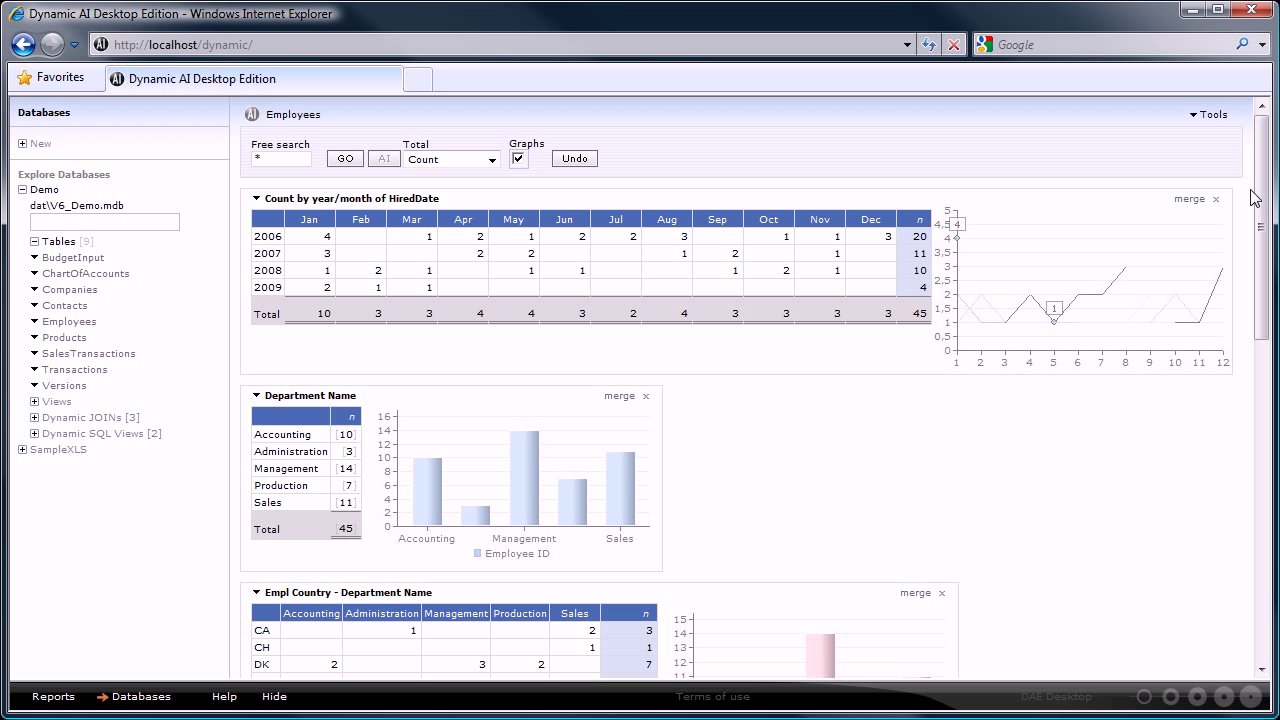
{"action": "left_click_drag", "start_coordinate": [1262, 178], "coordinate": [1231, 526]}
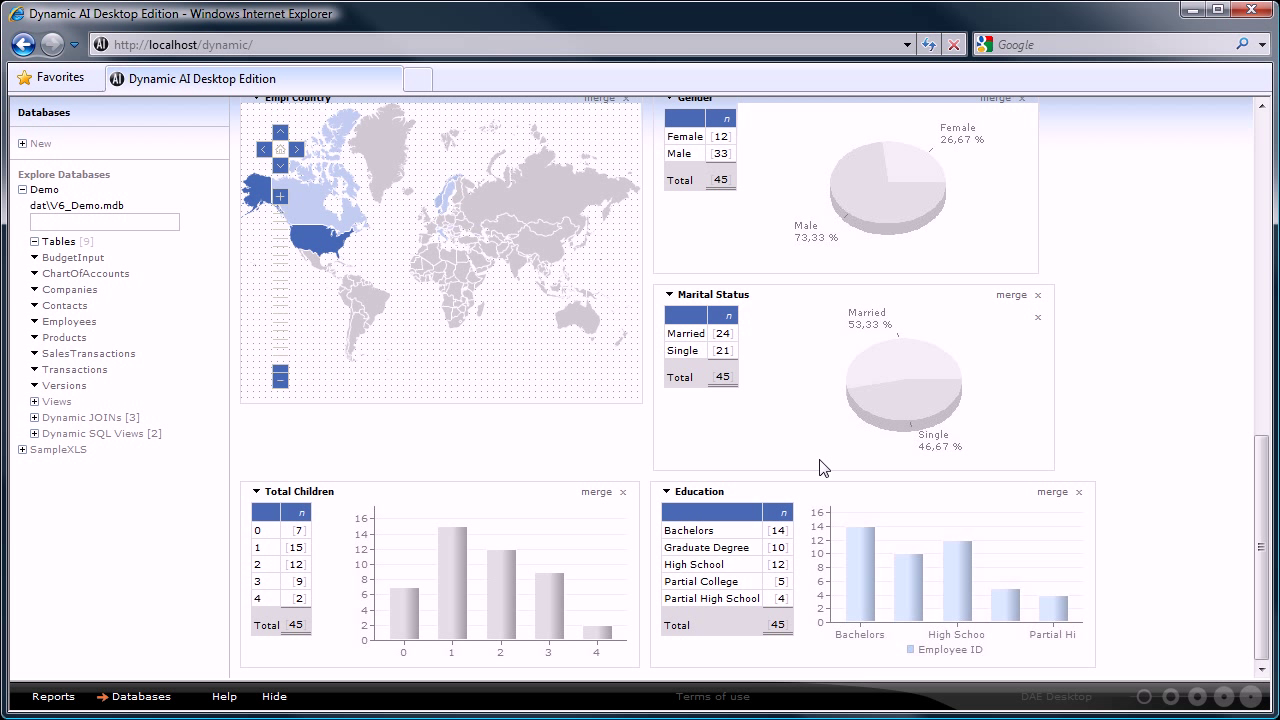
{"action": "left_click_drag", "start_coordinate": [1261, 514], "coordinate": [1261, 466]}
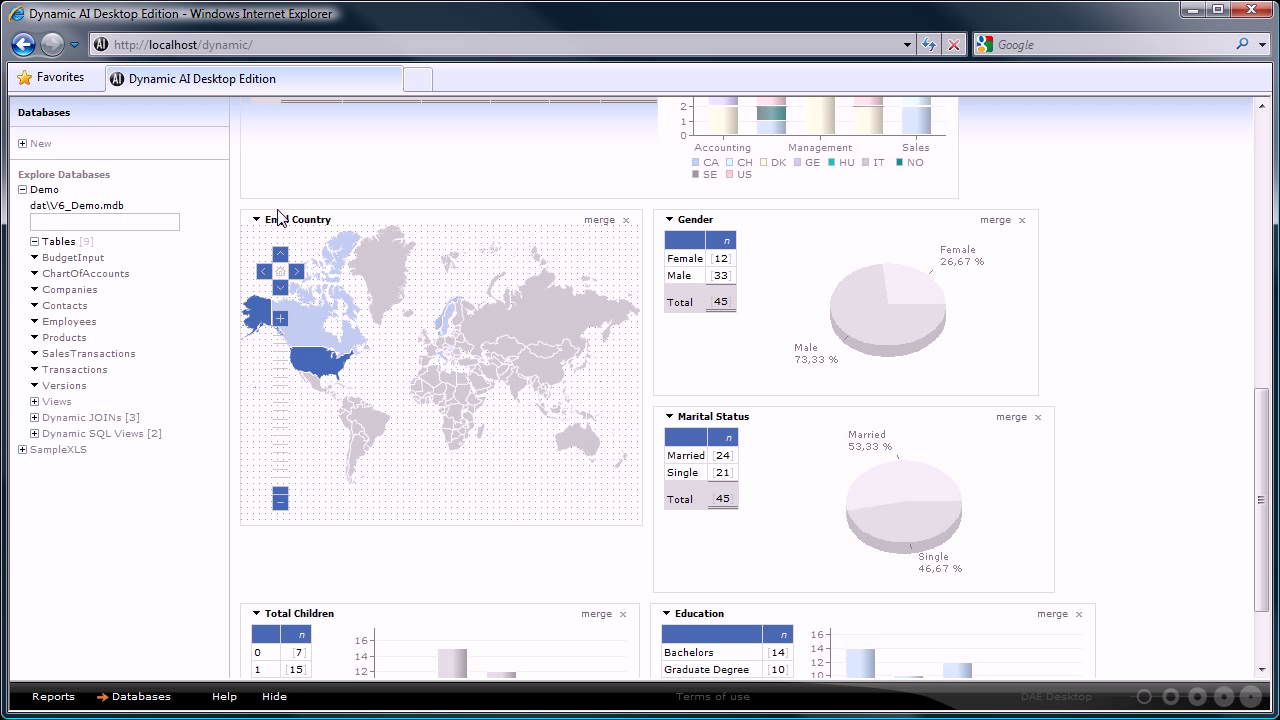
Inspect Canada and Sweden on the Empl Country map, drill down into Canada, and restore the full analysis
{"action": "mouse_move", "coordinate": [305, 338]}
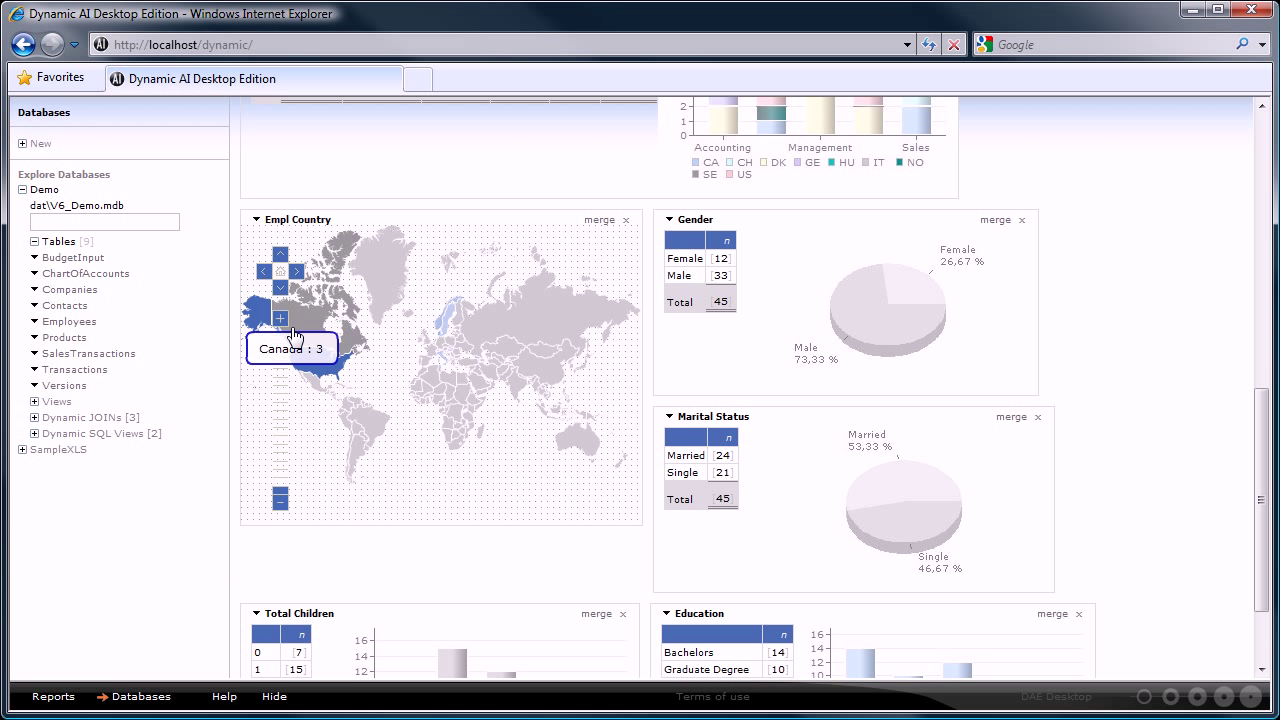
{"action": "mouse_move", "coordinate": [440, 328]}
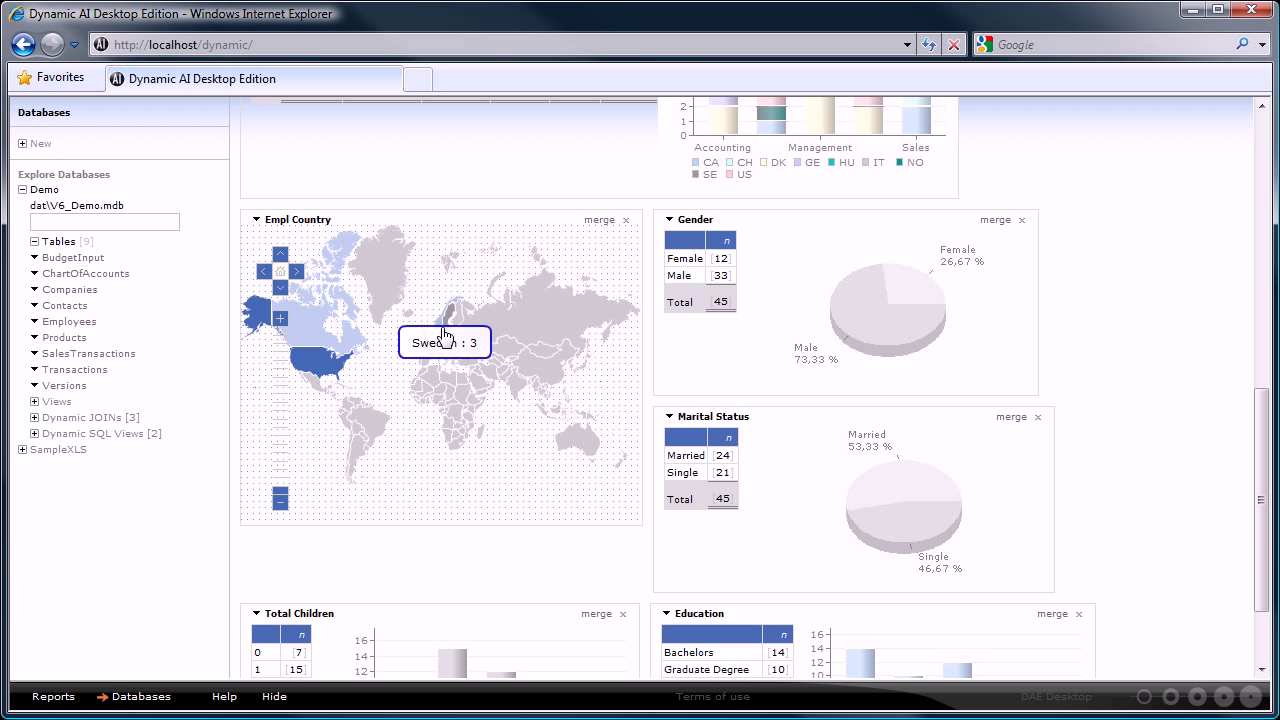
{"action": "mouse_move", "coordinate": [308, 335]}
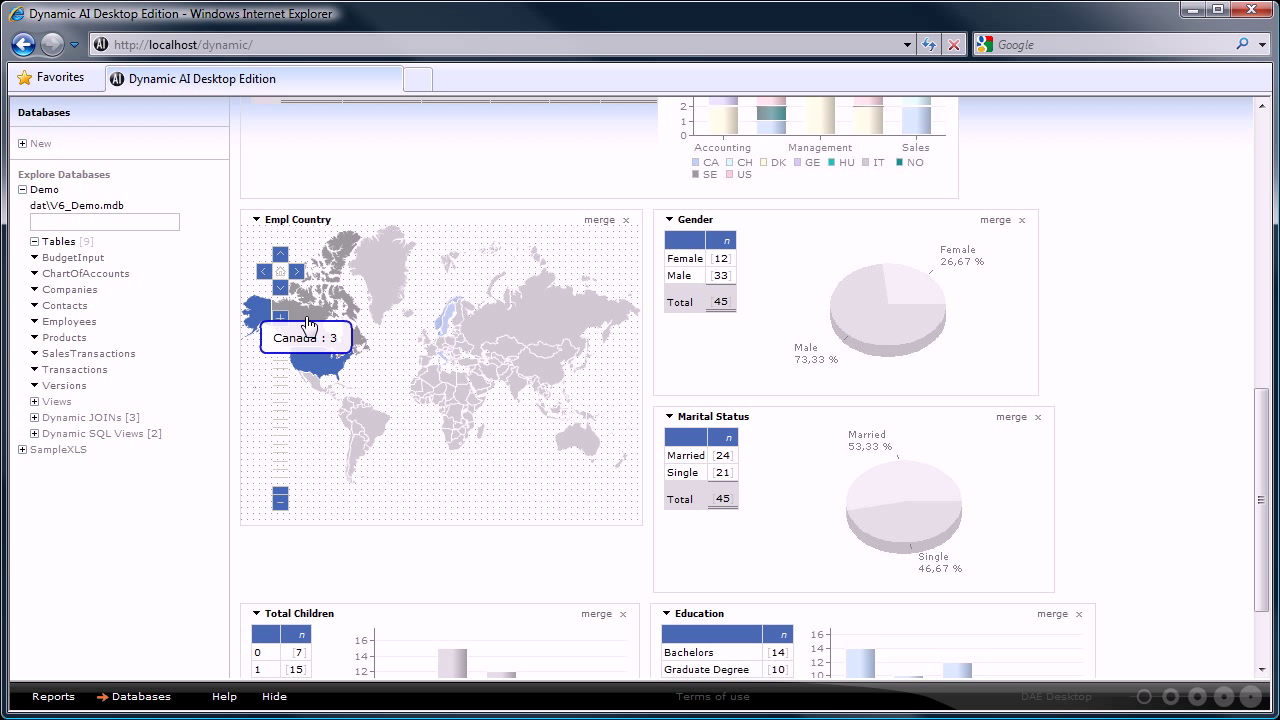
{"action": "left_click", "coordinate": [306, 320]}
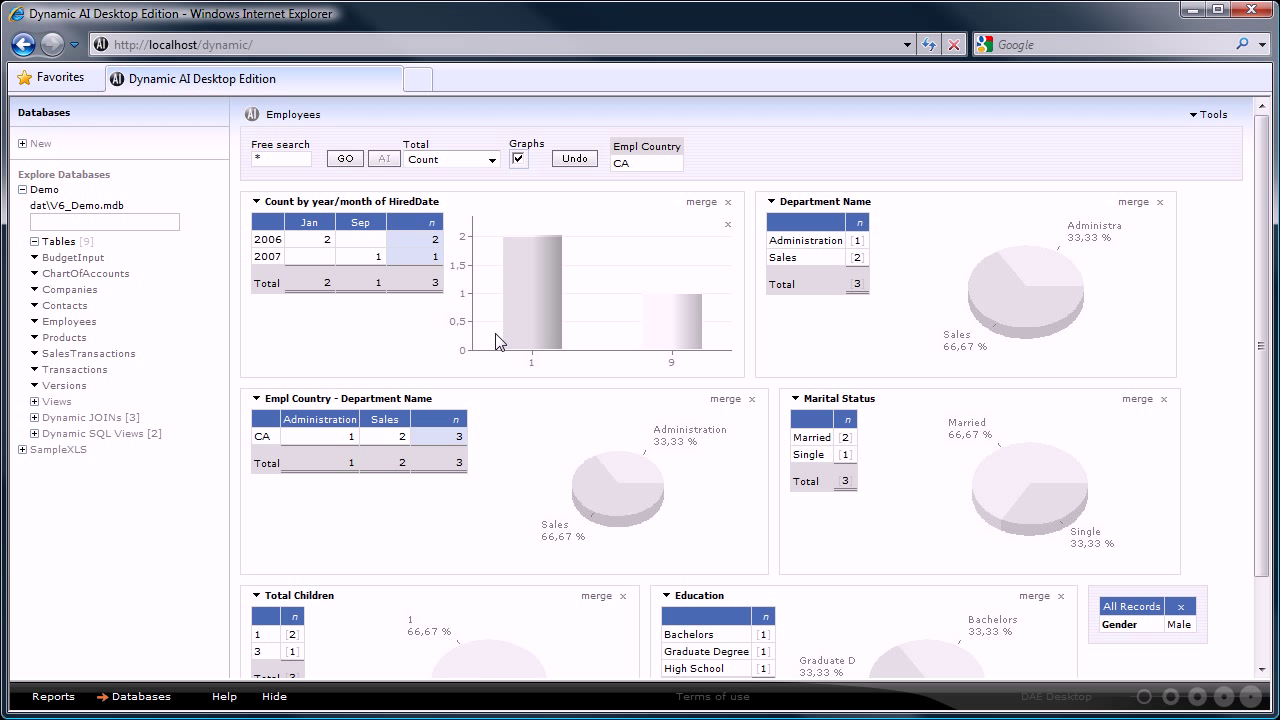
{"action": "left_click", "coordinate": [346, 157]}
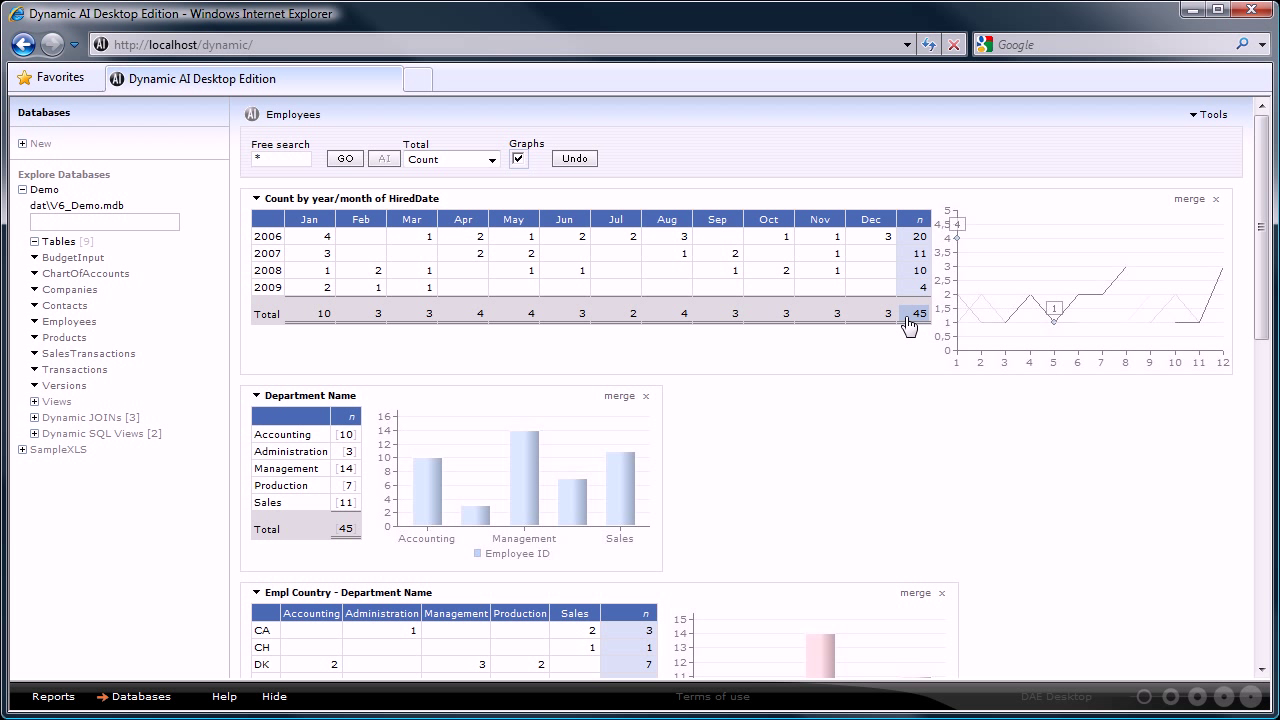
Set the analysis total to Total Children and refresh all tables and graphs
{"action": "left_click", "coordinate": [491, 160]}
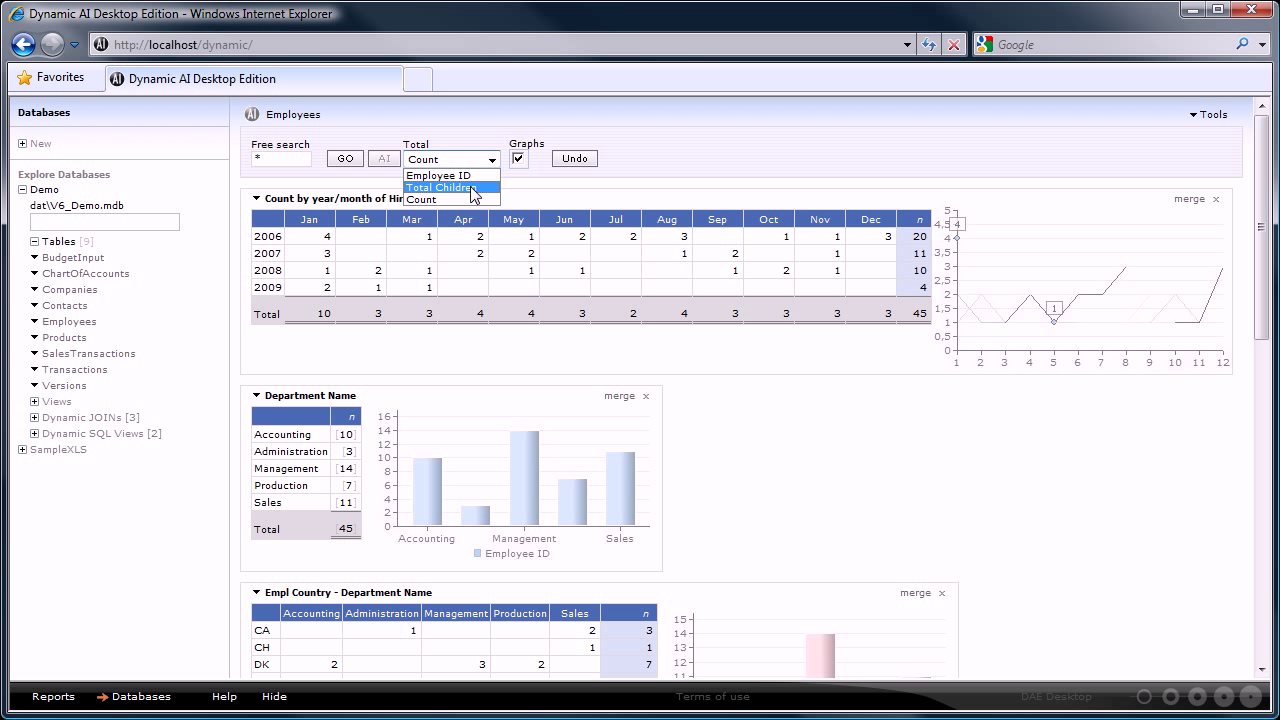
{"action": "left_click", "coordinate": [474, 188]}
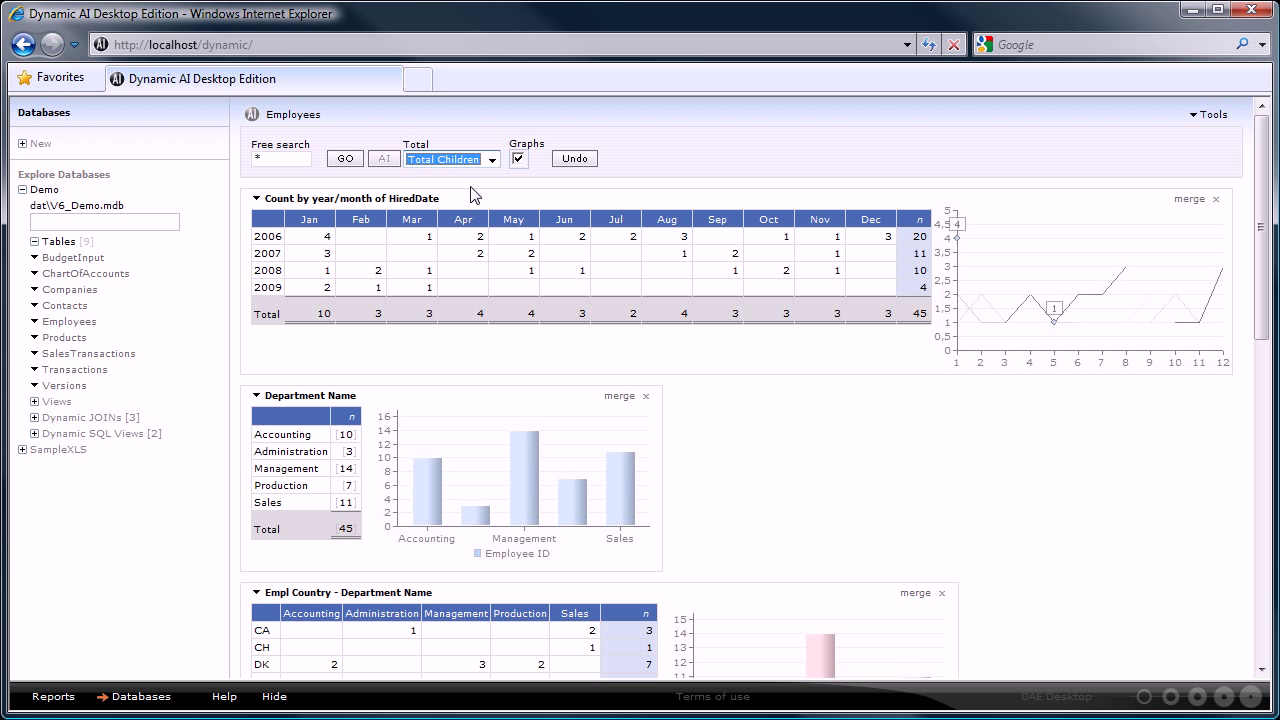
{"action": "left_click", "coordinate": [345, 160]}
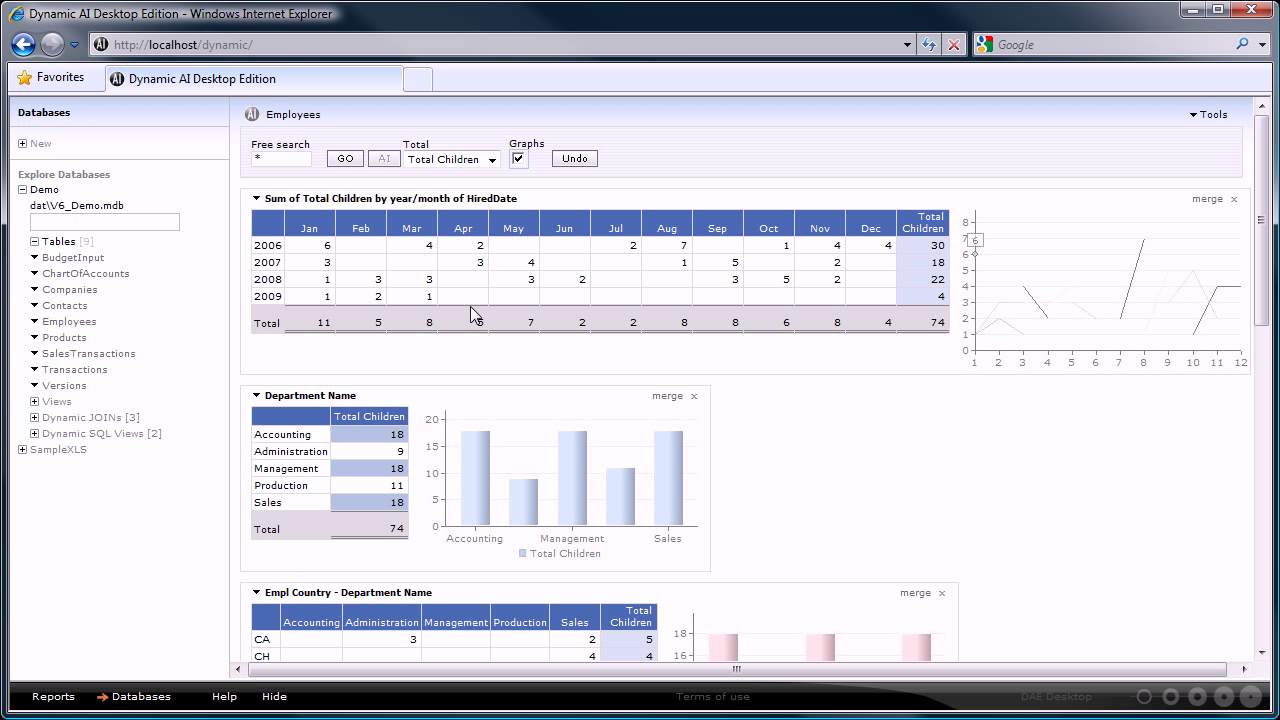
Open the Total Children by year/month of HiredDate table alone, and return to the full analysis
{"action": "left_click", "coordinate": [256, 203]}
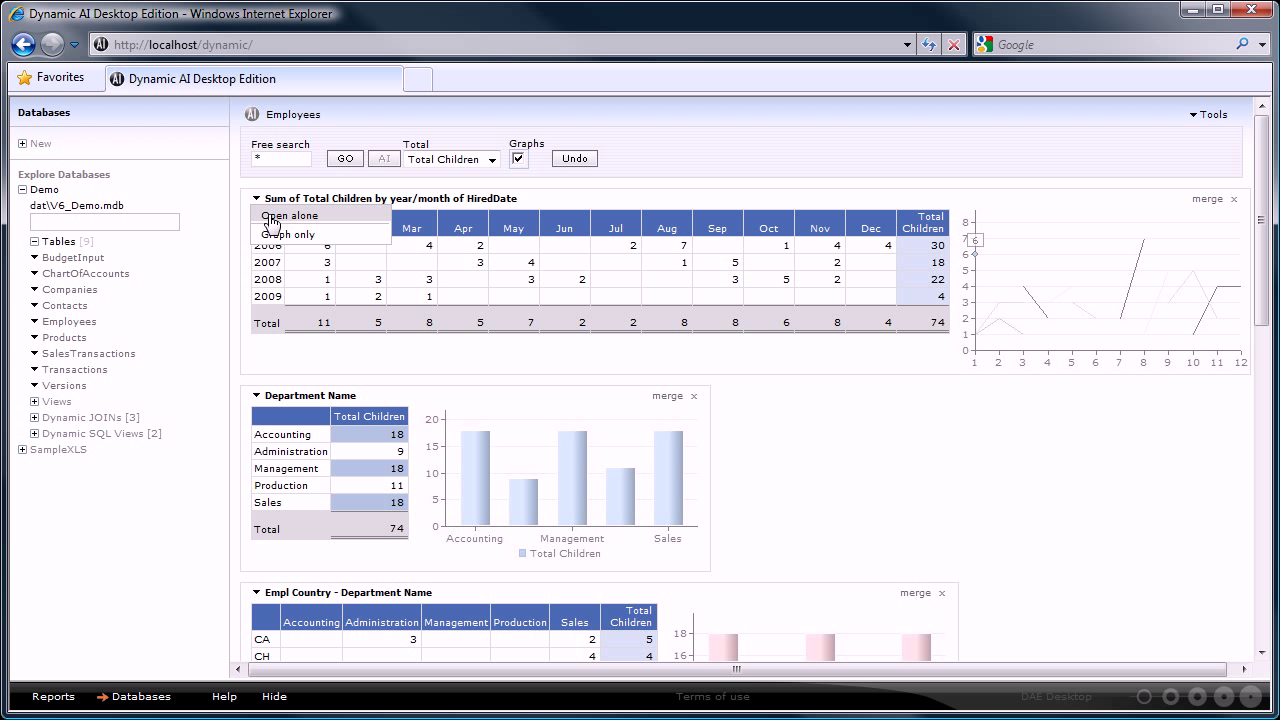
{"action": "left_click", "coordinate": [272, 216]}
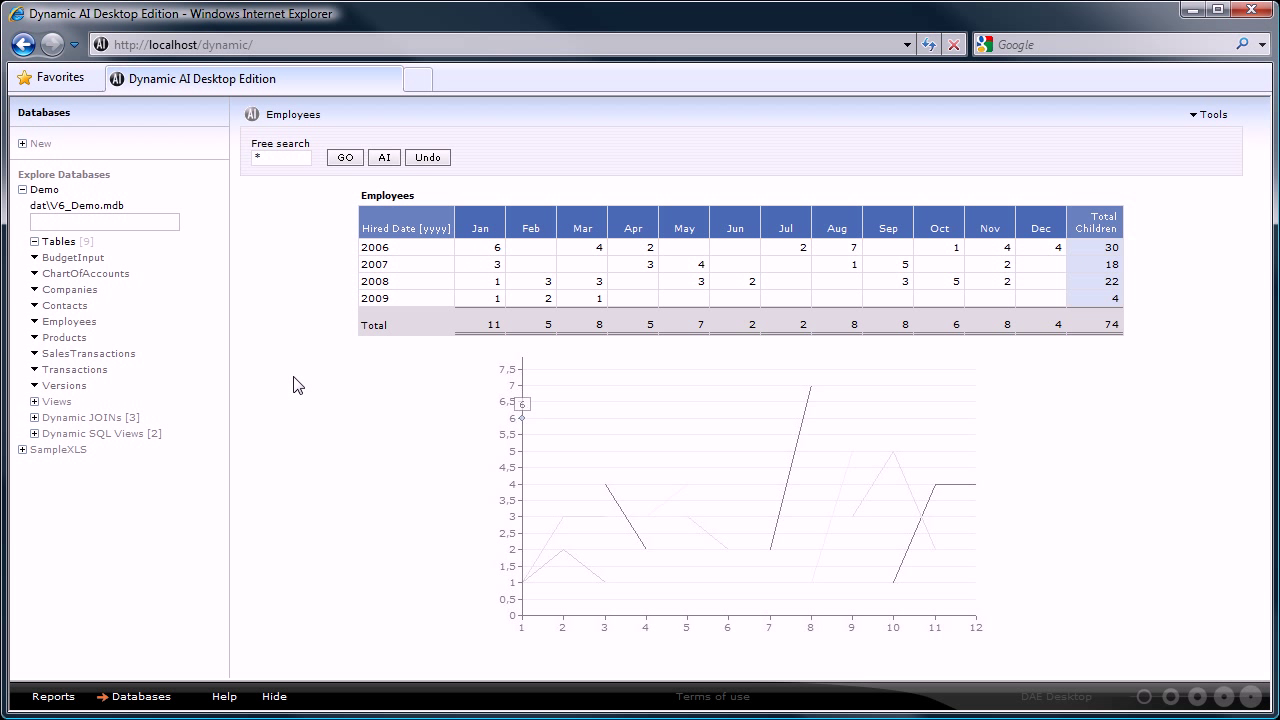
{"action": "left_click", "coordinate": [426, 158]}
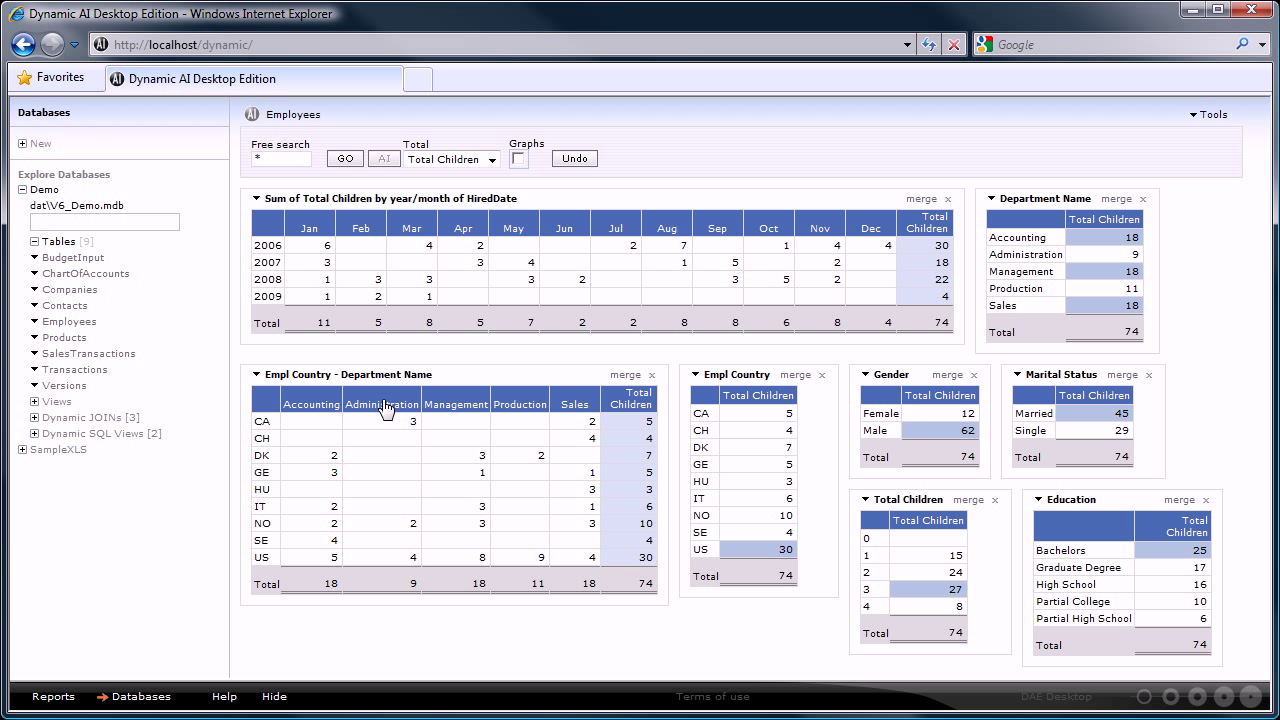